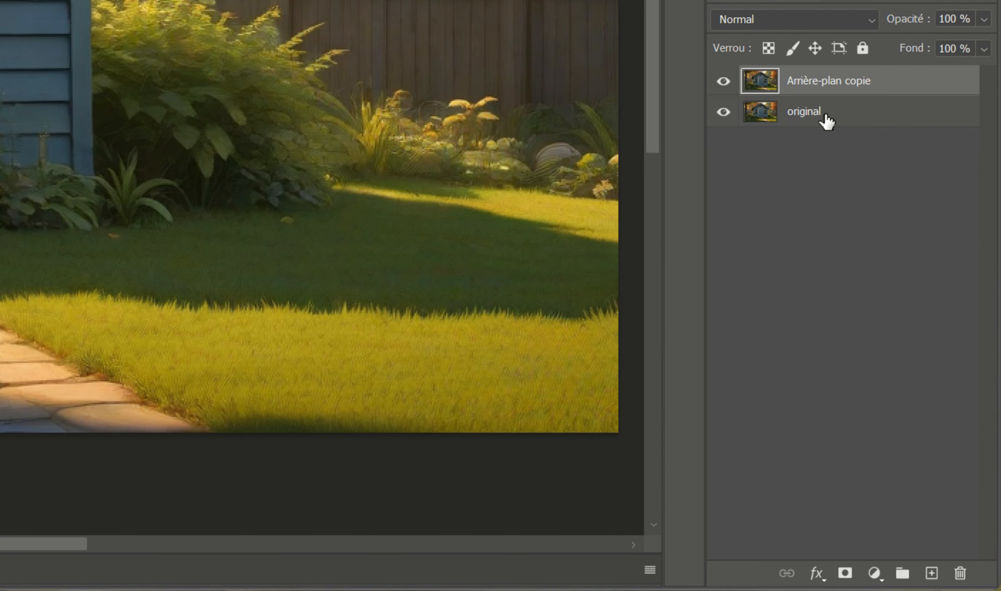
Delete the "Arrière-plan copie" layer and duplicate the "original" layer.
click(910, 388)
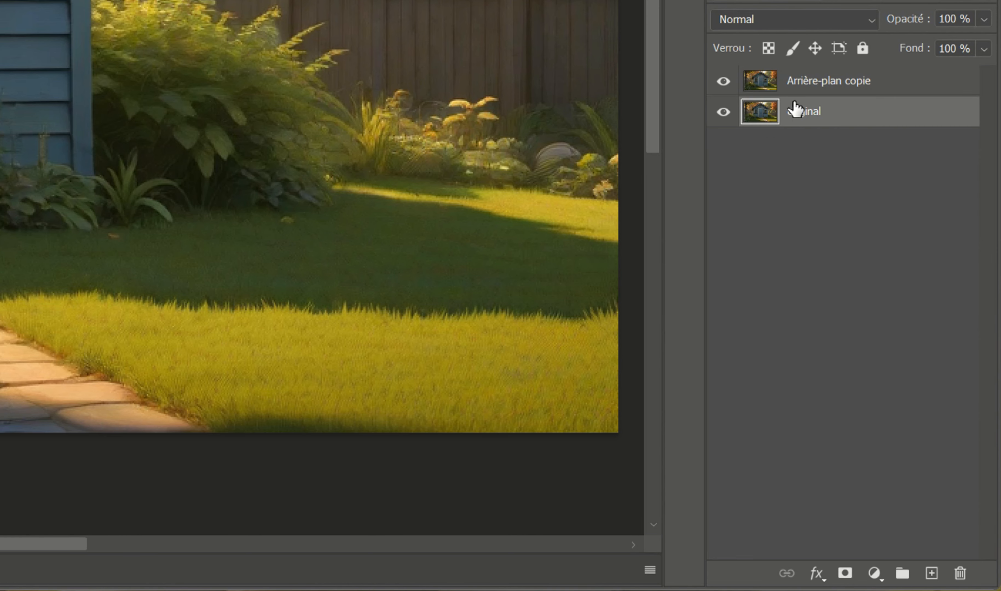
drag(796, 79, 960, 572)
drag(893, 93, 932, 573)
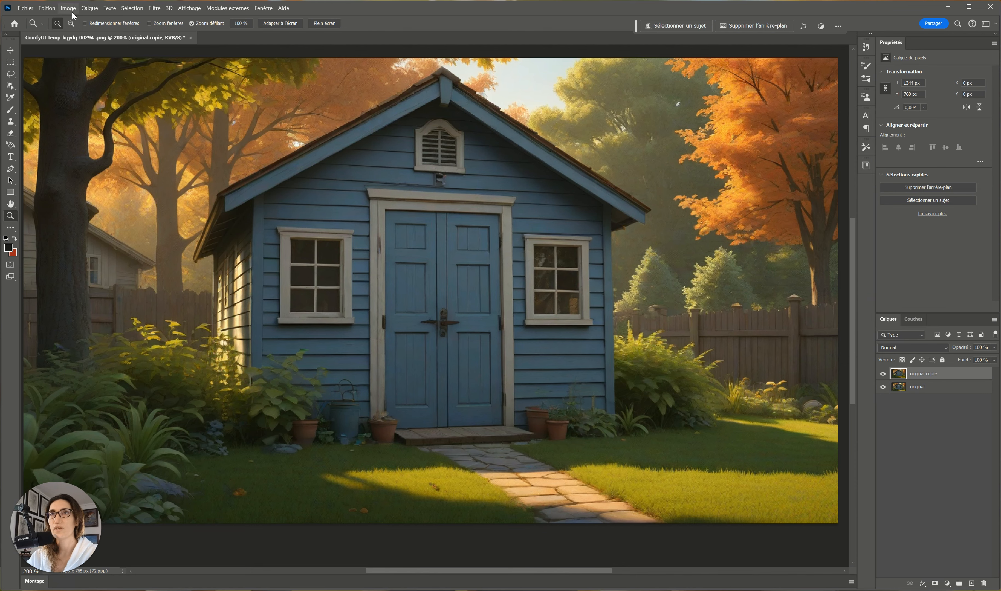
Add a Color Lookup (Correspondance de couleur) adjustment with the Soft_Warming.look 3D LUT to the copied layer, comparing the preview off and on.
click(73, 13)
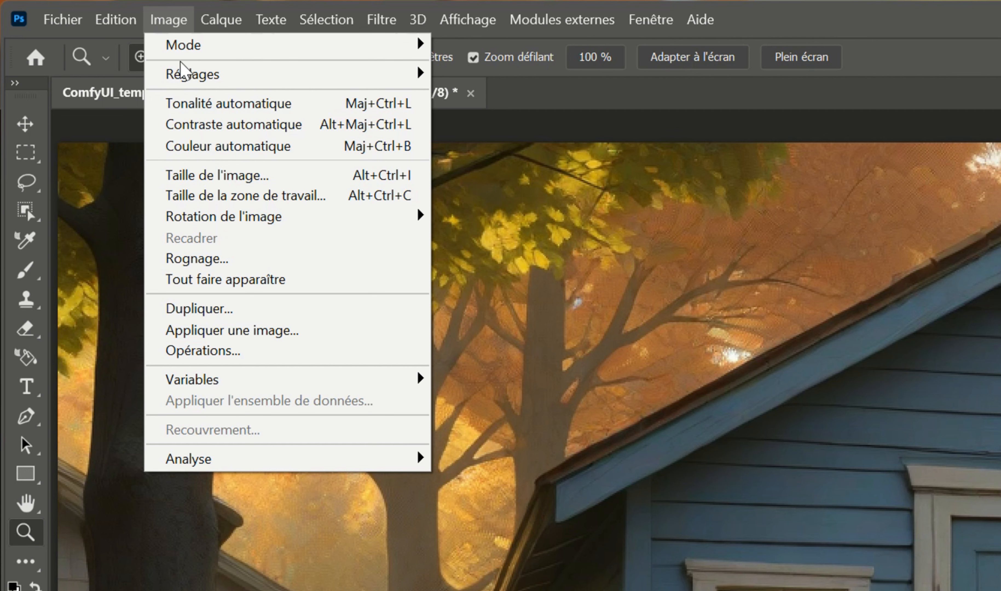
mouse_move(74, 30)
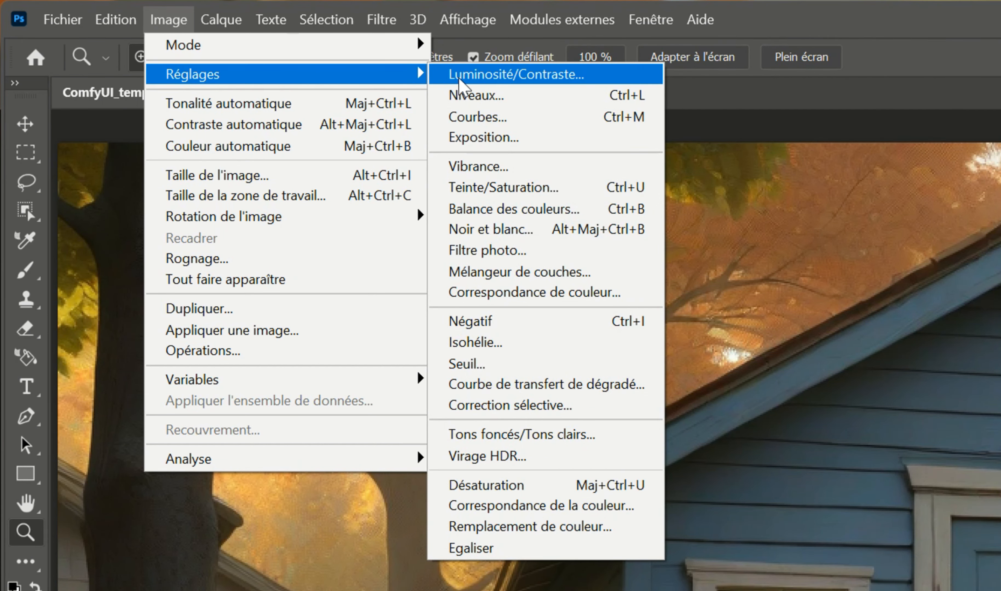
click(584, 294)
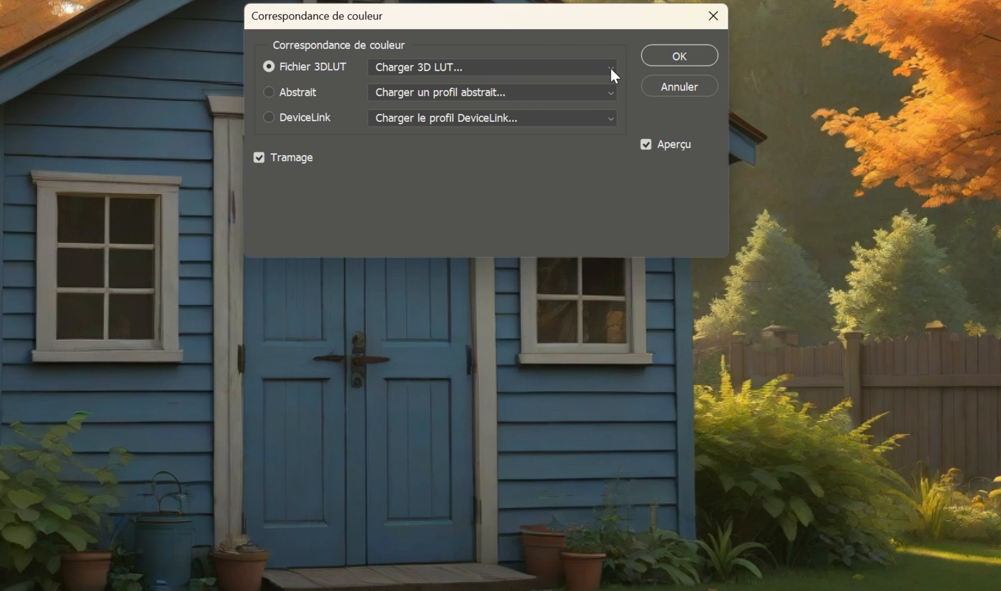
click(611, 69)
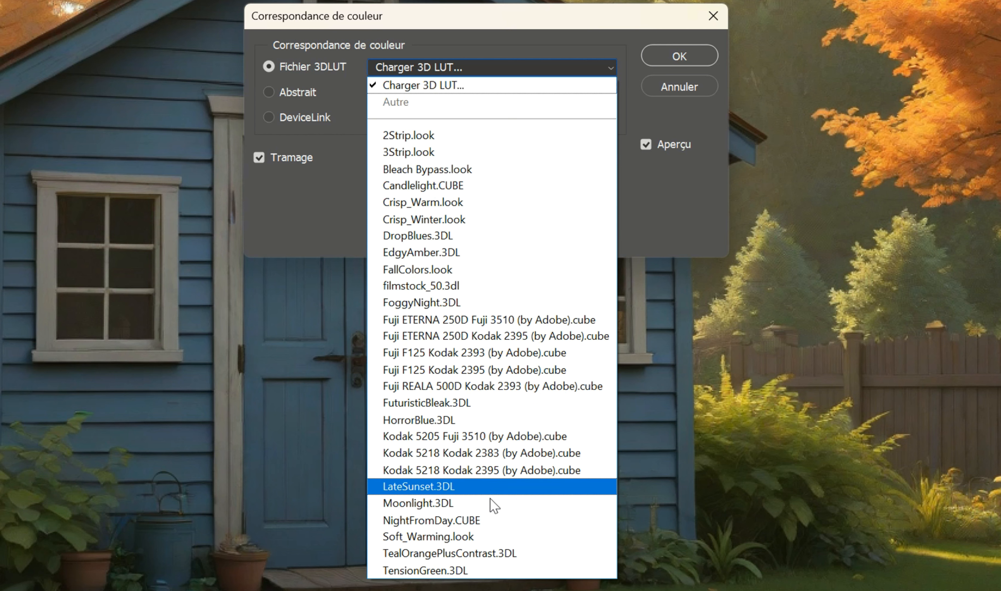
click(503, 536)
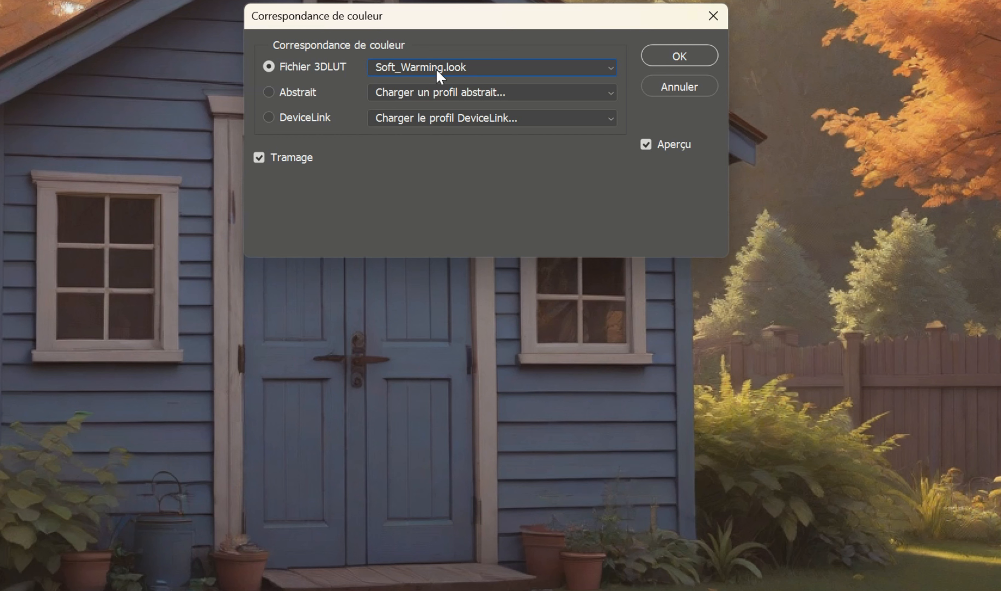
click(646, 144)
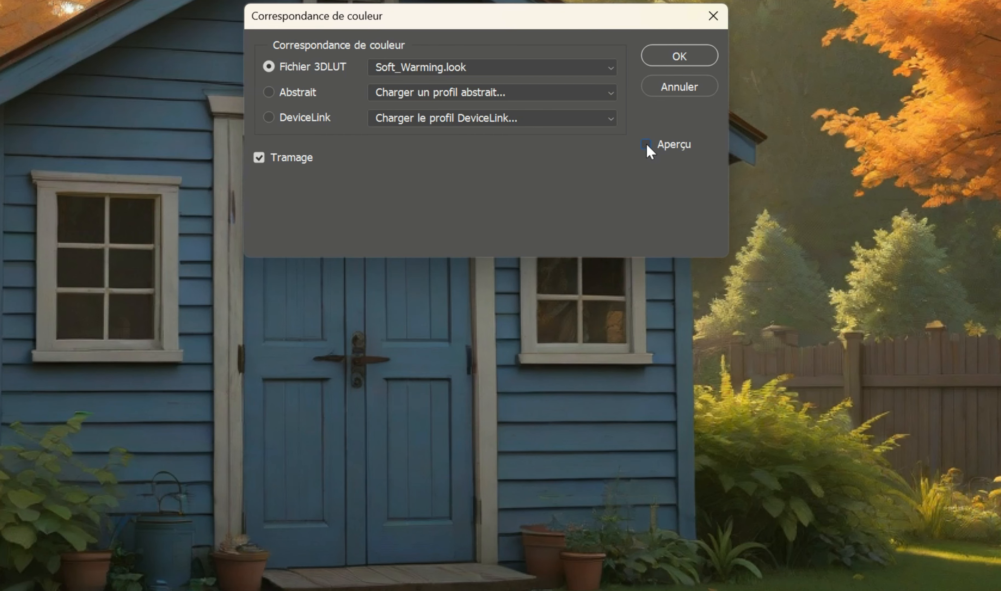
click(646, 144)
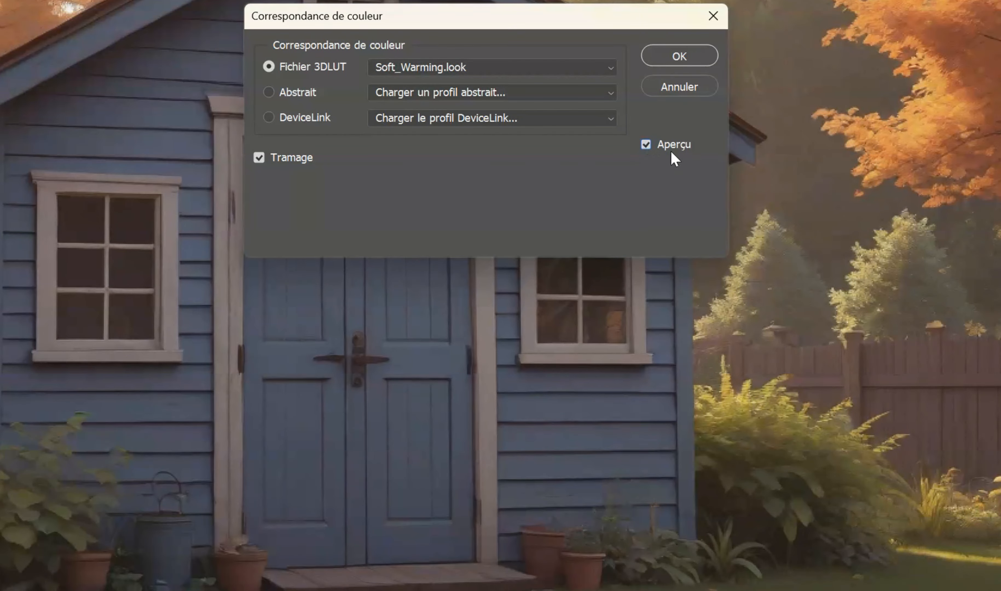
click(611, 67)
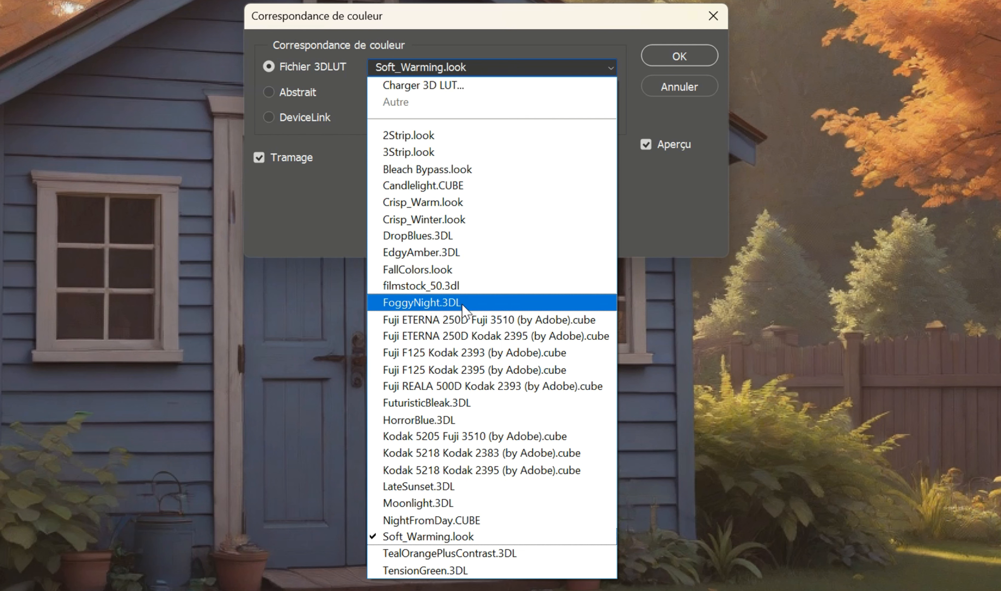
click(498, 422)
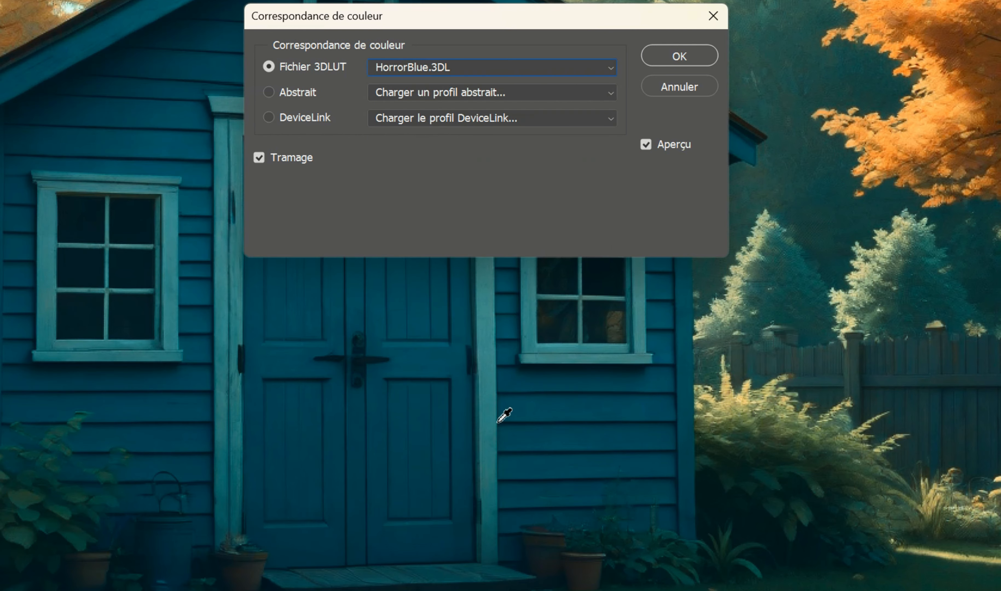
key(ctrl+z)
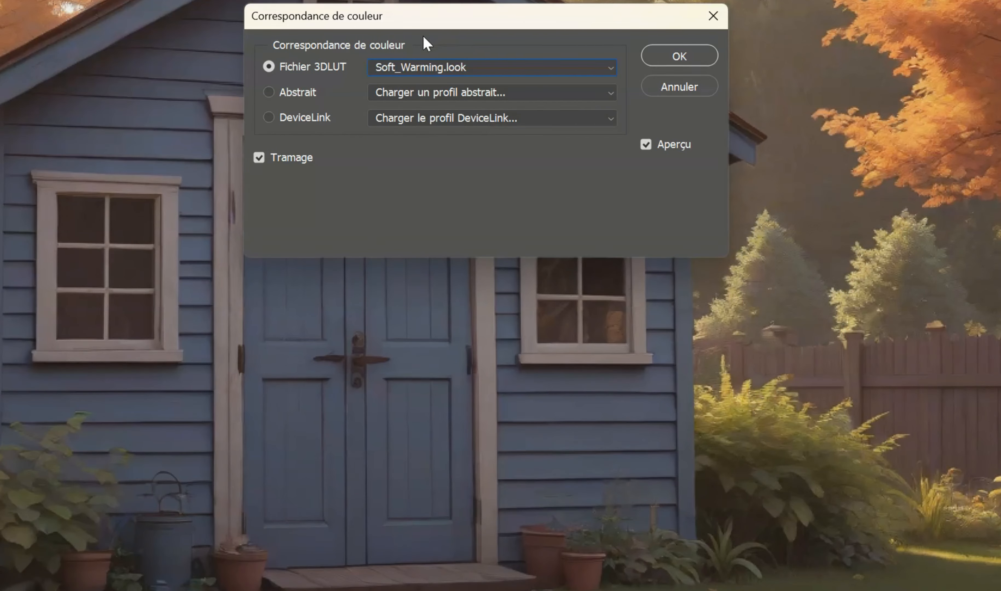
Confirm the Soft_Warming color lookup and duplicate the adjusted "original copie" layer.
click(693, 53)
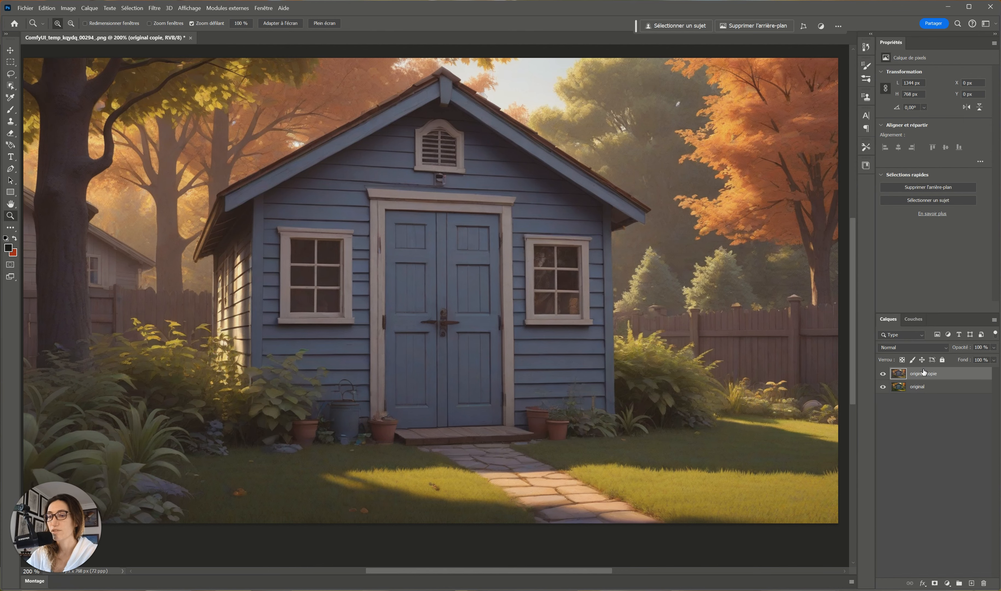
drag(924, 372, 971, 583)
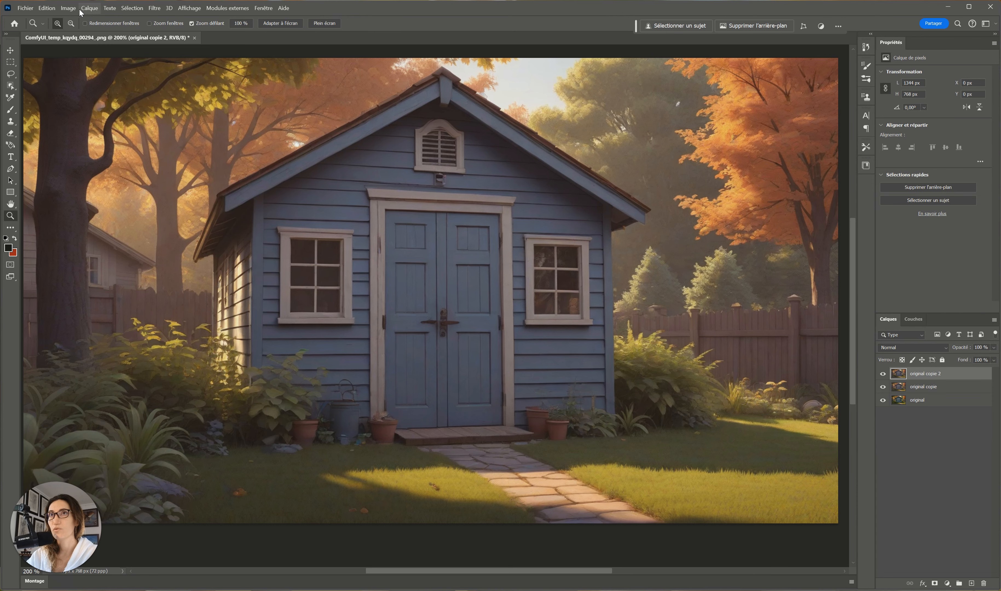
Apply a Color Lookup adjustment with the NightFromDay.CUBE 3D LUT to "original copie 2", comparing the image with and without the preview.
click(68, 8)
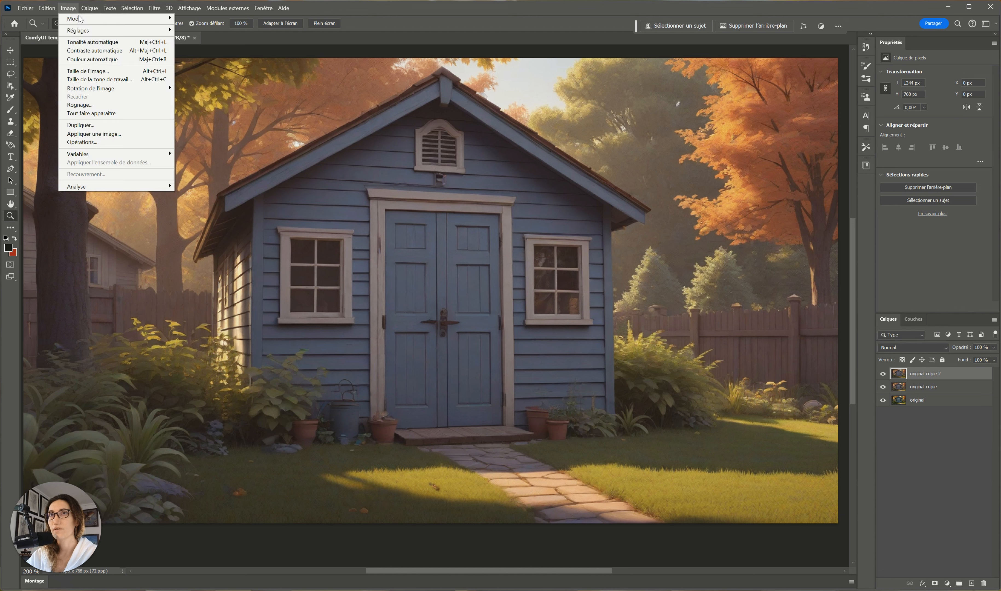
mouse_move(97, 33)
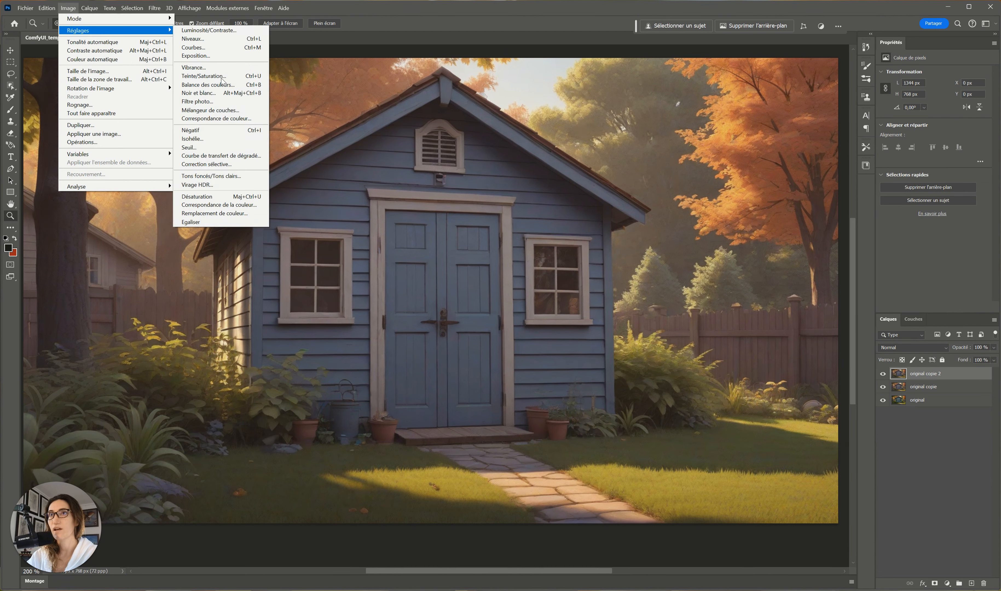
click(245, 118)
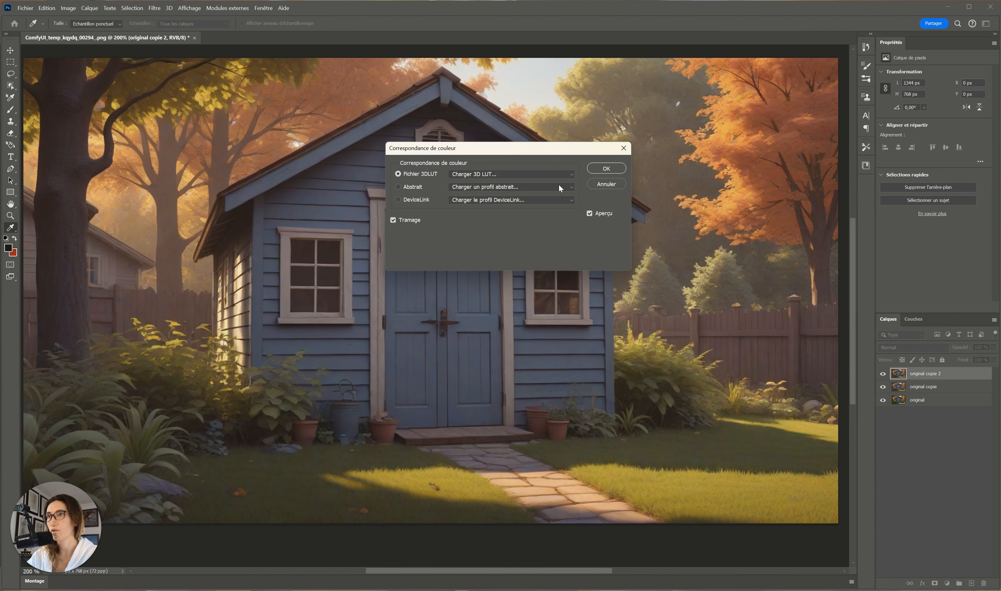
click(561, 174)
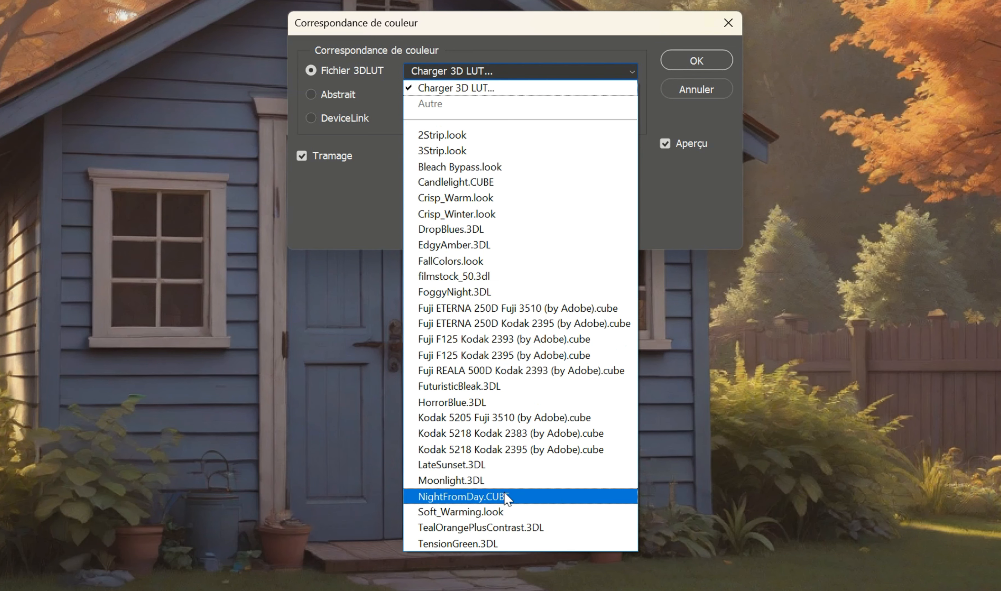
click(506, 498)
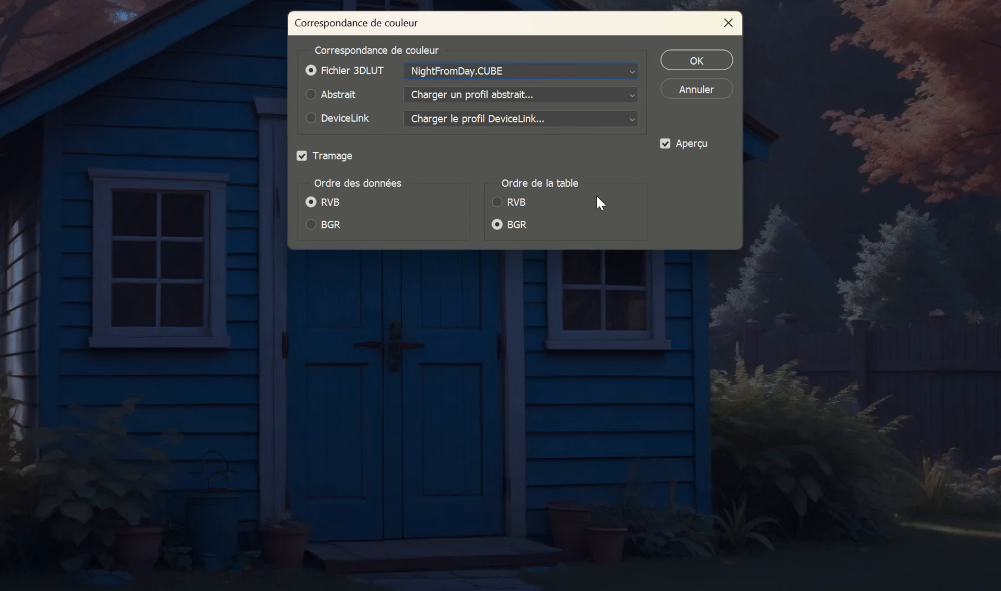
click(664, 145)
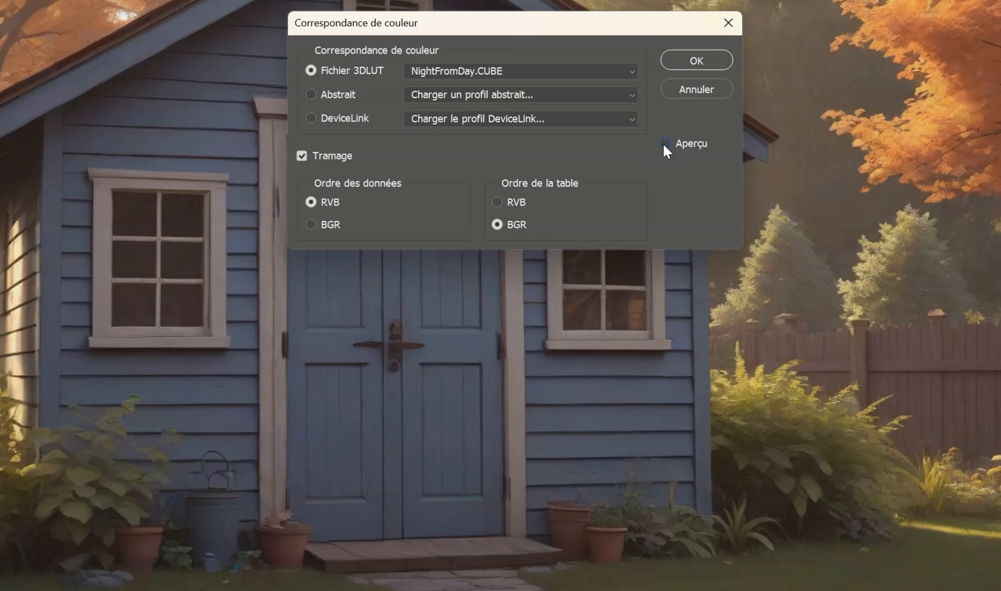
click(664, 145)
click(664, 144)
click(664, 144)
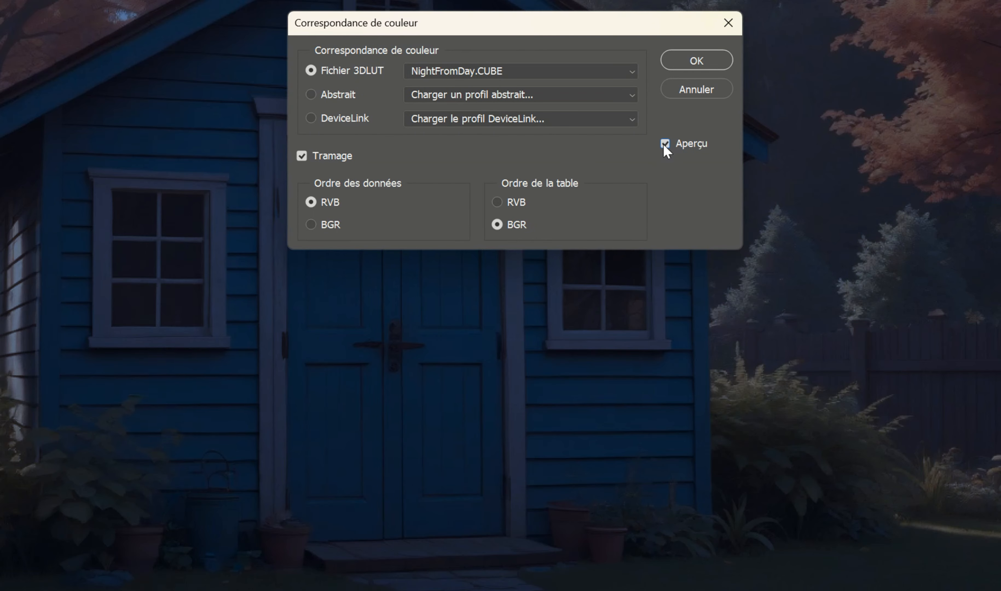
click(696, 61)
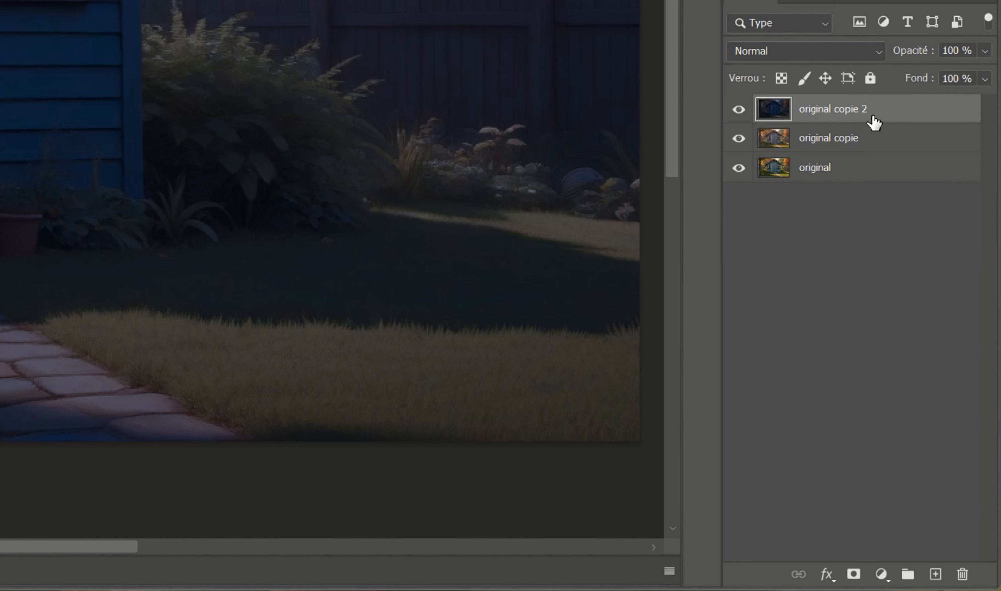
Set the "original copie 2" layer to the Obscurcir blend mode with 85% opacity.
click(879, 57)
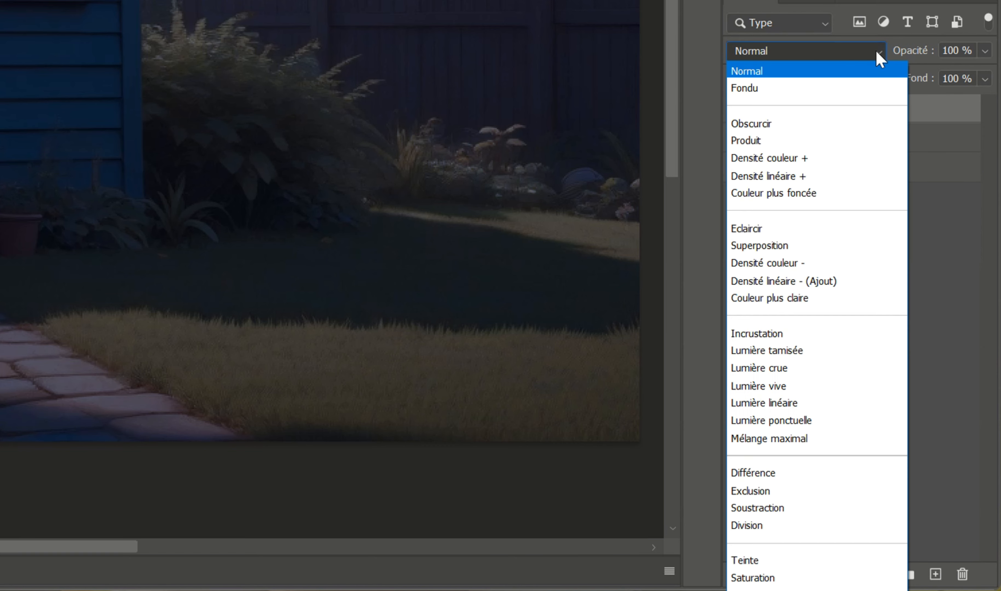
click(878, 55)
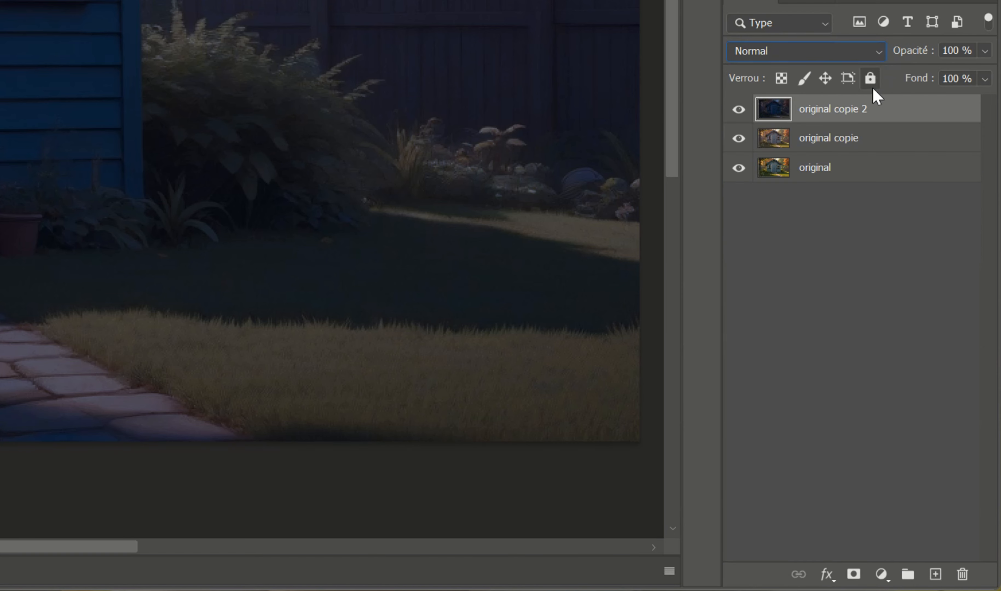
click(880, 53)
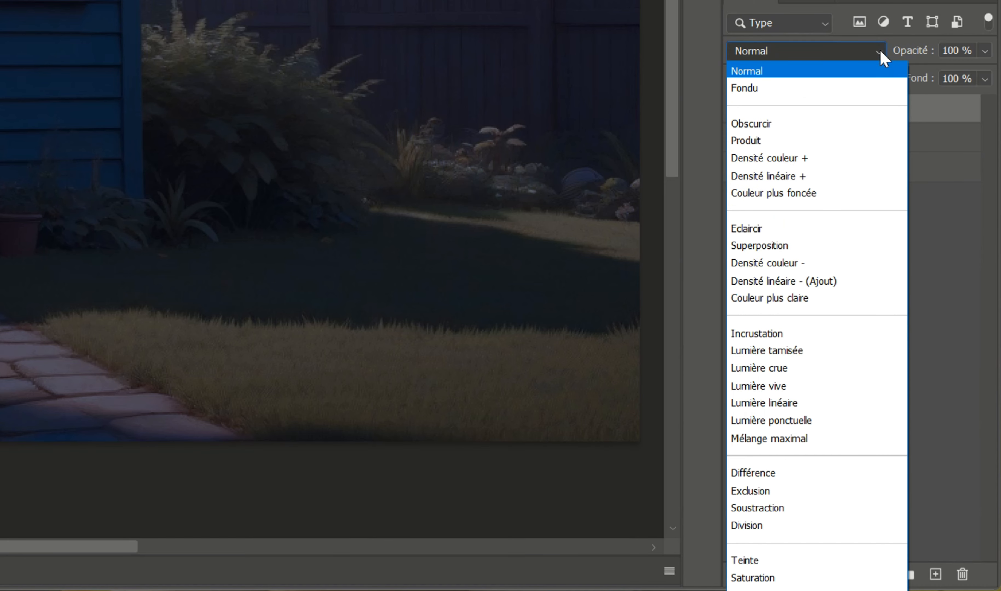
click(746, 124)
click(916, 50)
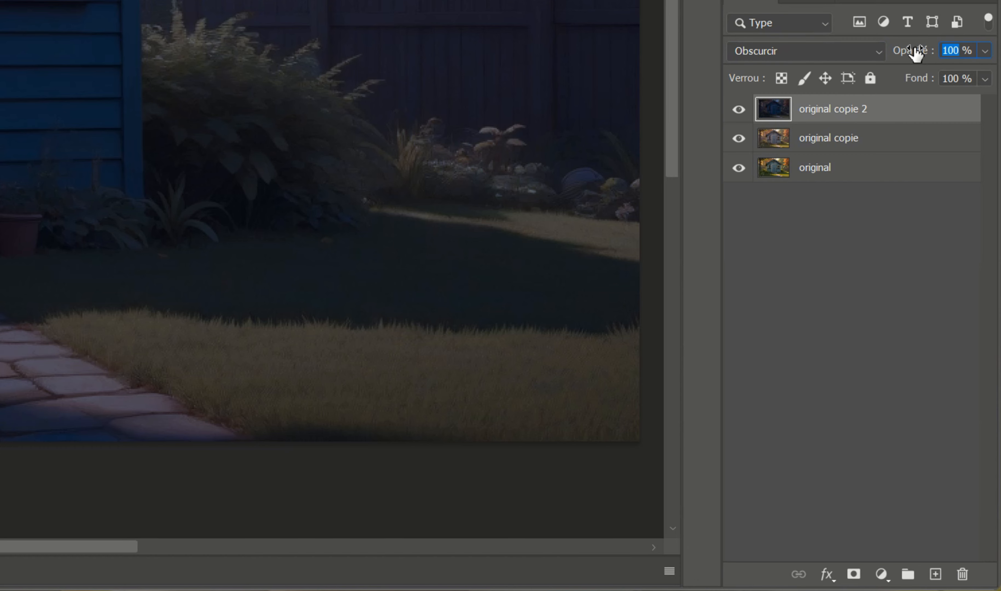
text(85)
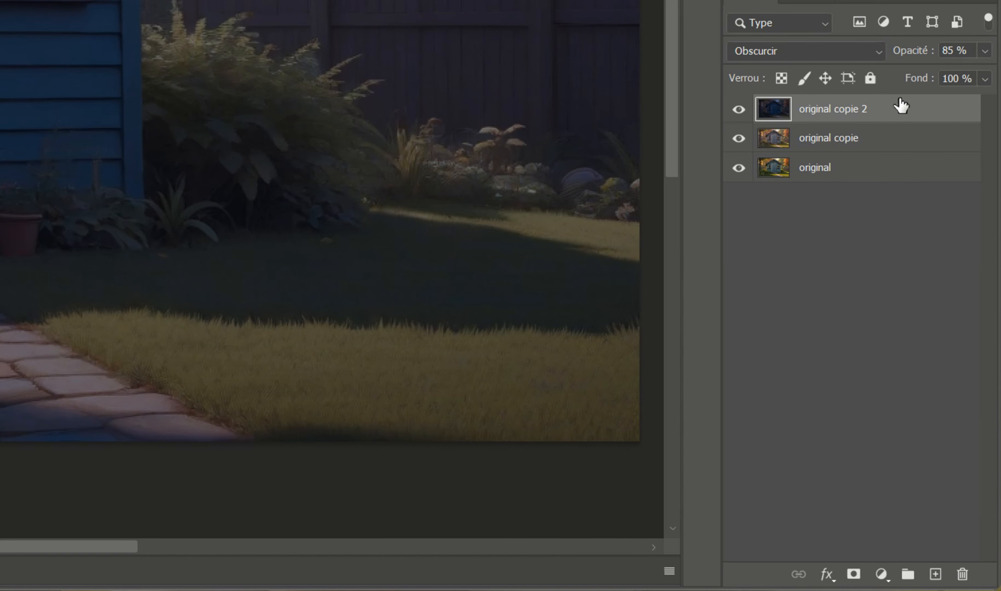
Create a new empty layer above "original copie 2" and set its blend mode to Incrustation.
click(935, 574)
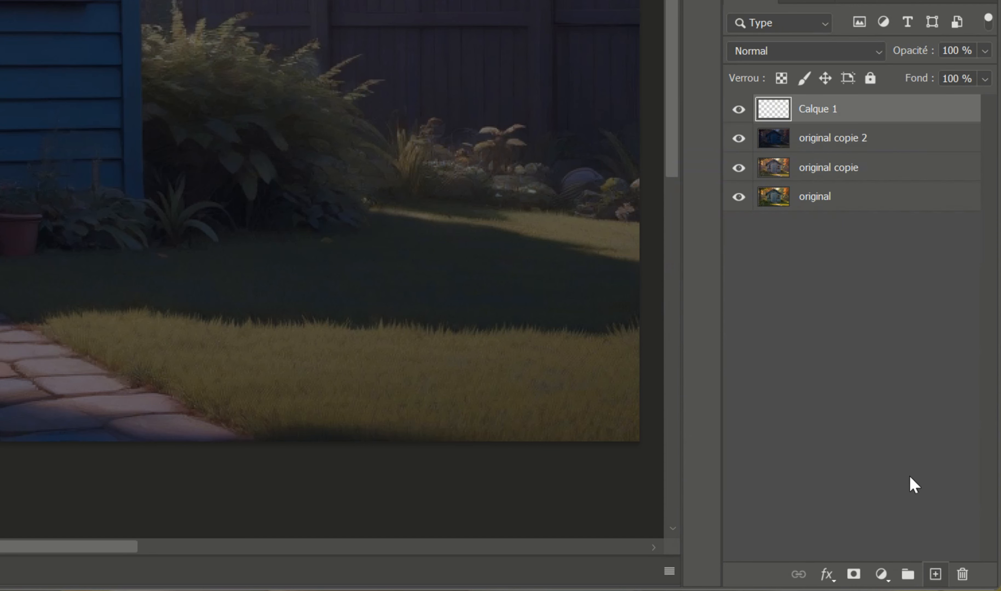
click(814, 56)
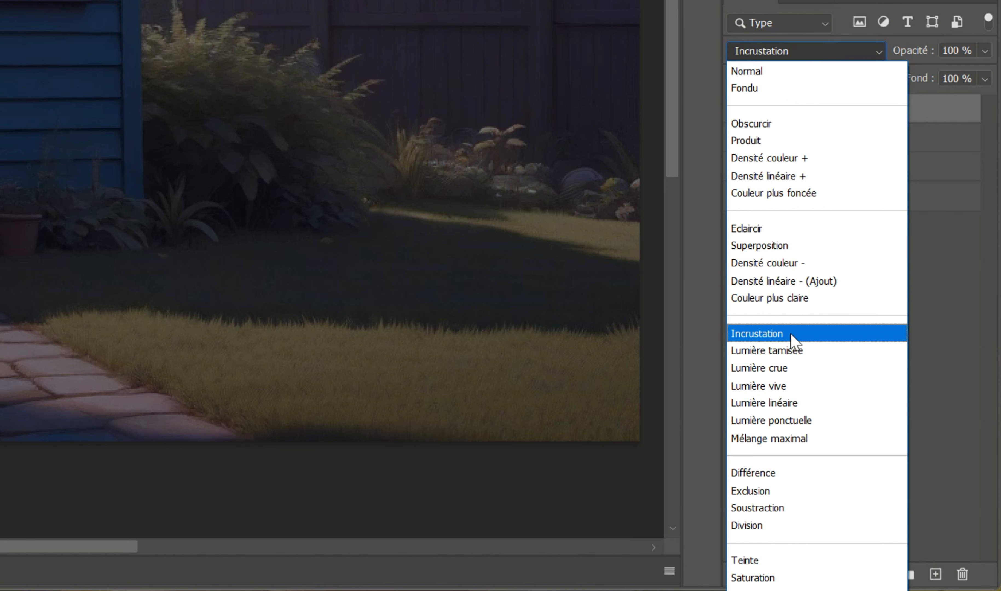
click(818, 339)
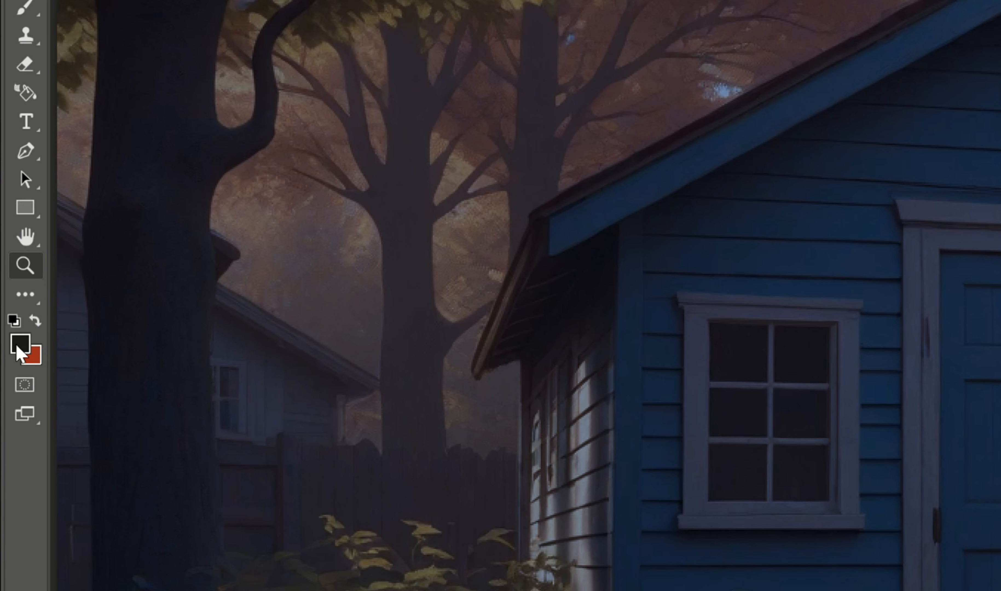
Set the foreground colour to the pale blue b2c1d9.
click(18, 351)
click(245, 277)
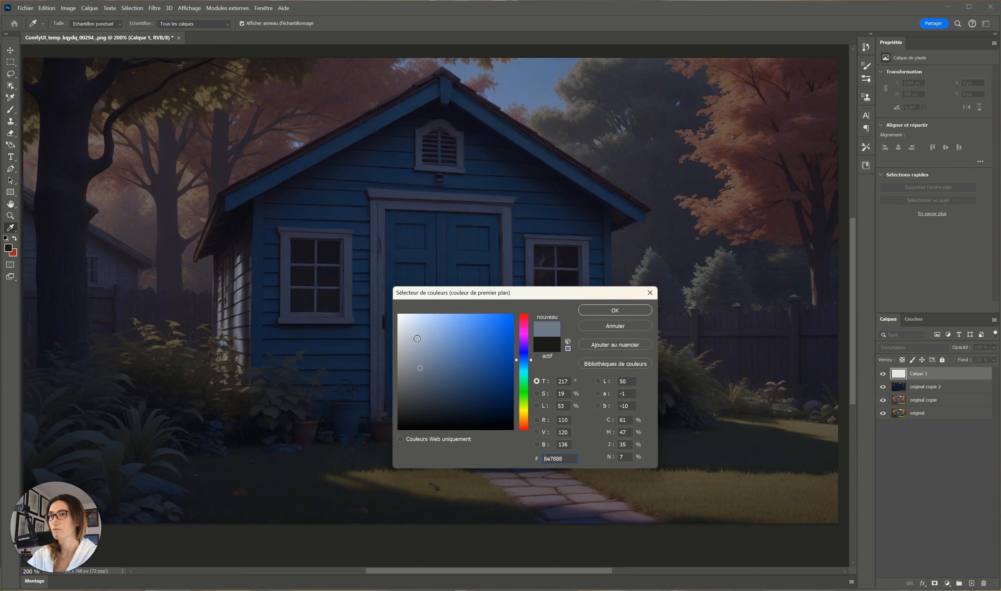
drag(420, 343, 419, 331)
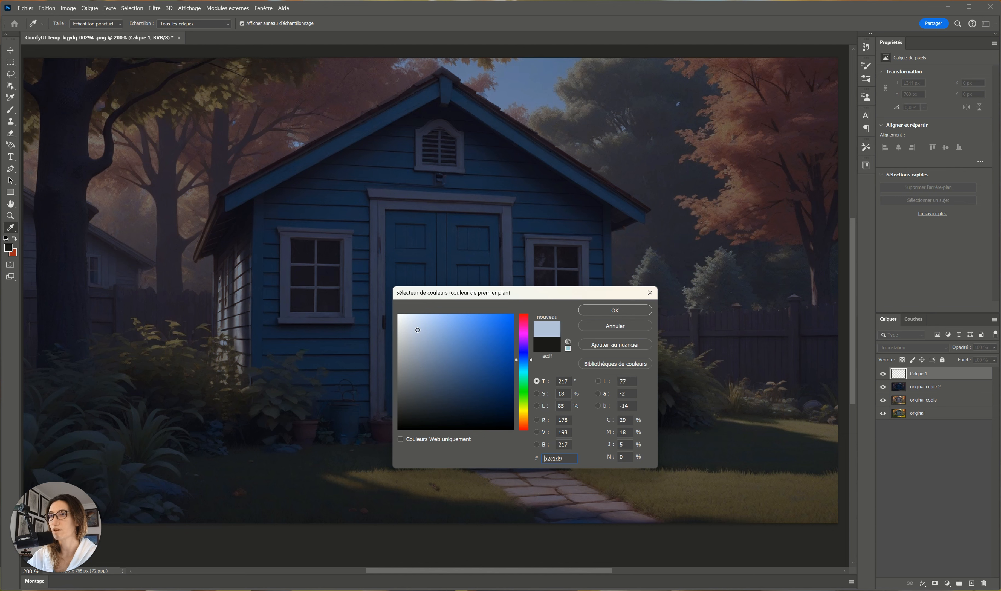
click(603, 312)
Activate the Brush tool and set the soft round brush's hardness to 9%.
key(b)
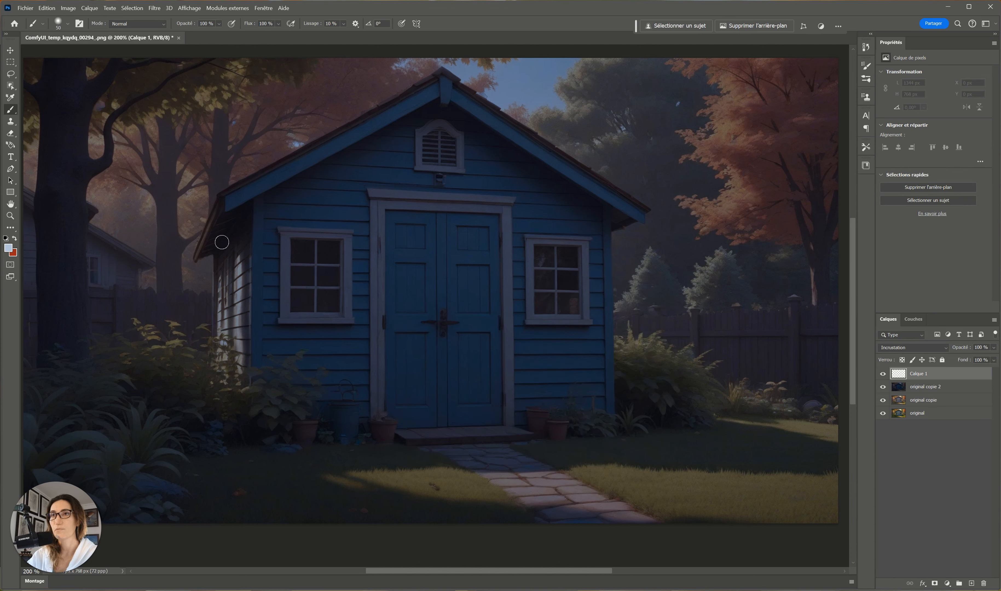
click(67, 24)
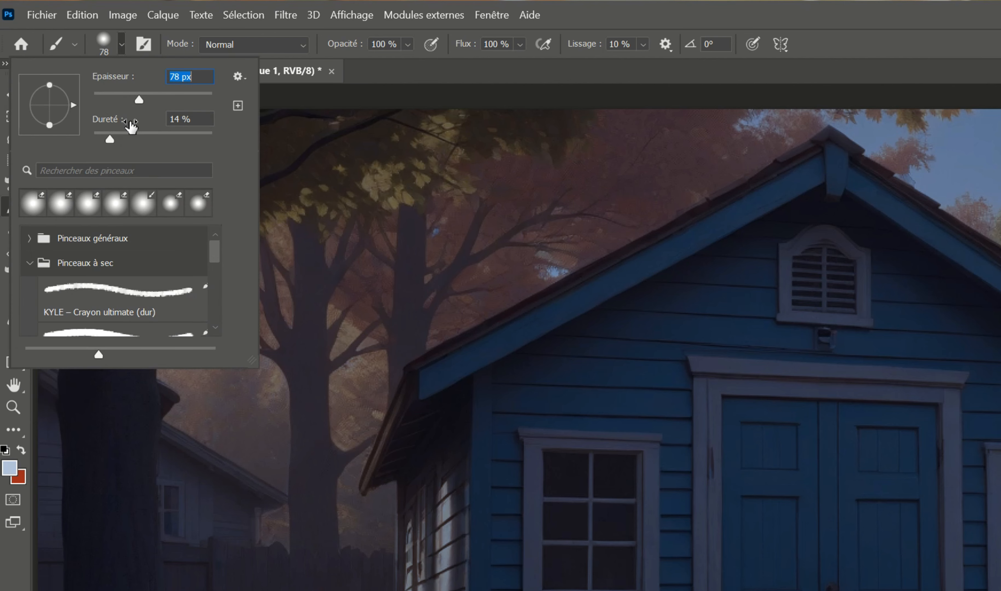
drag(111, 139, 105, 139)
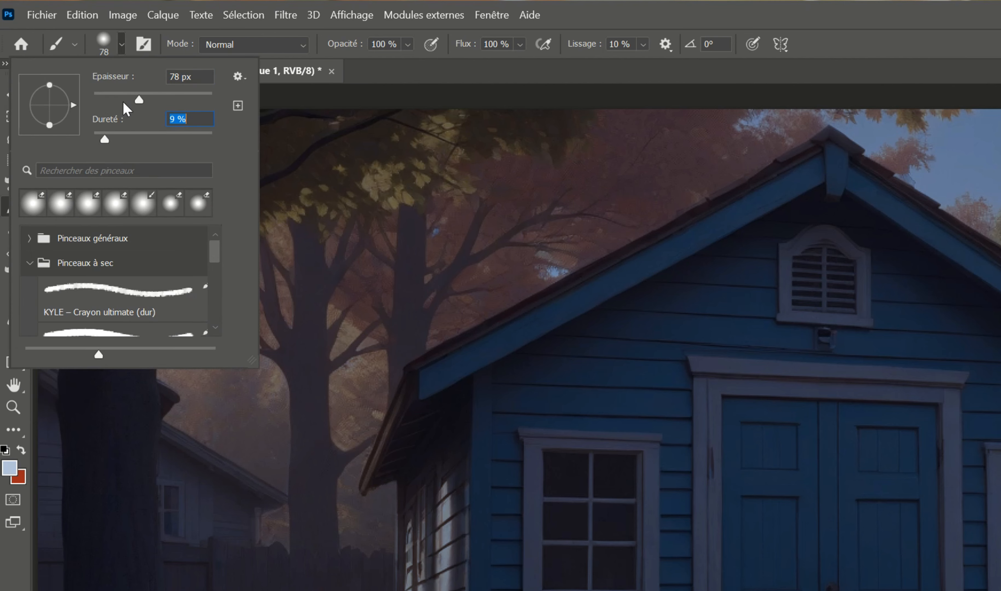
Enlarge the soft round brush slightly and set its opacity to 19%.
drag(138, 99, 141, 100)
click(408, 44)
drag(437, 65, 373, 68)
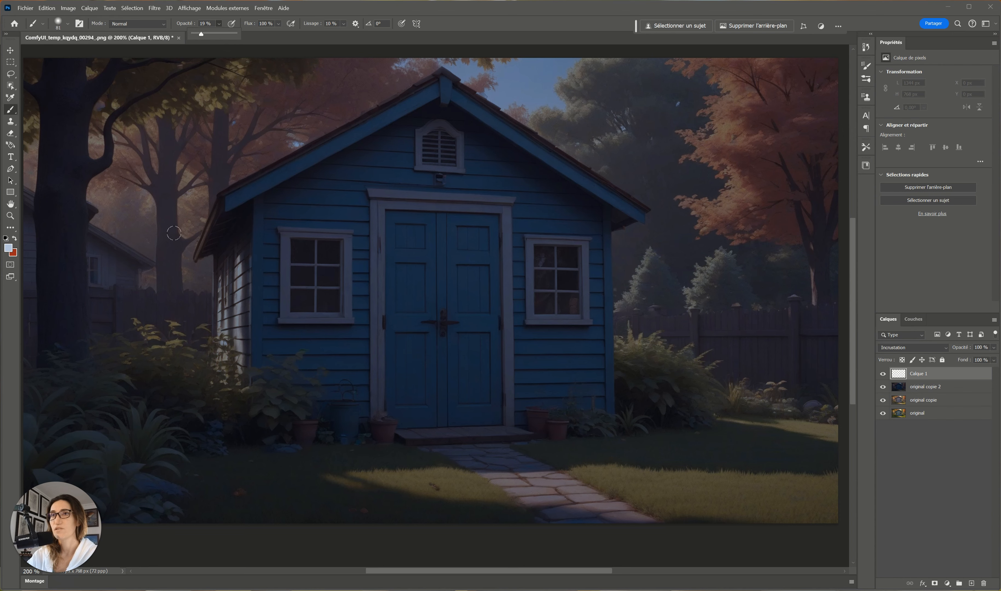
Brush faint pale-blue light on the Incrustation layer along the shed's side wall and roof, the lawn and path, and the trees beside the shed.
click(333, 453)
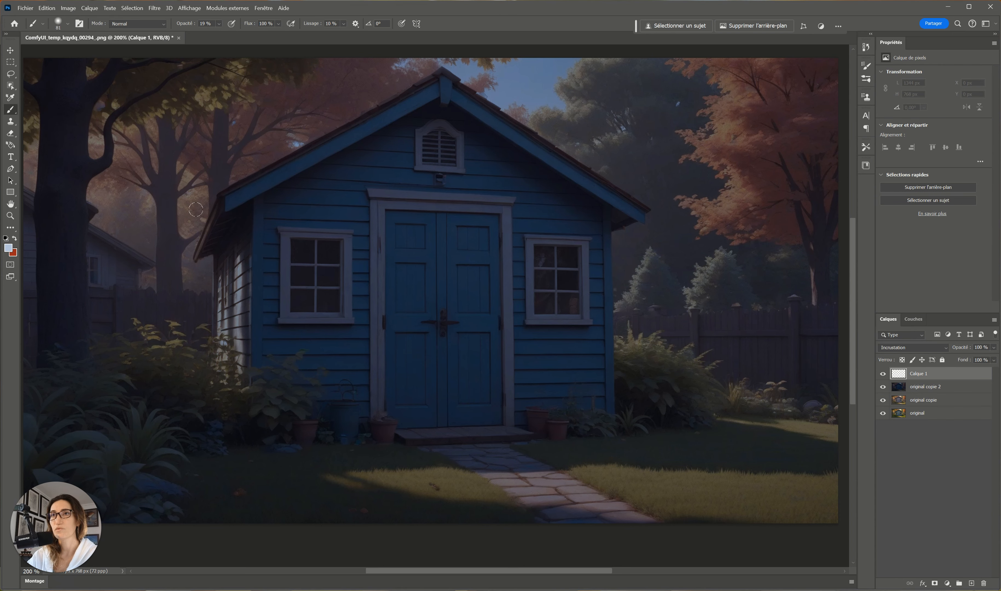
mouse_move(196, 209)
mouse_down()
mouse_move(209, 344)
mouse_move(216, 262)
mouse_move(217, 338)
mouse_up()
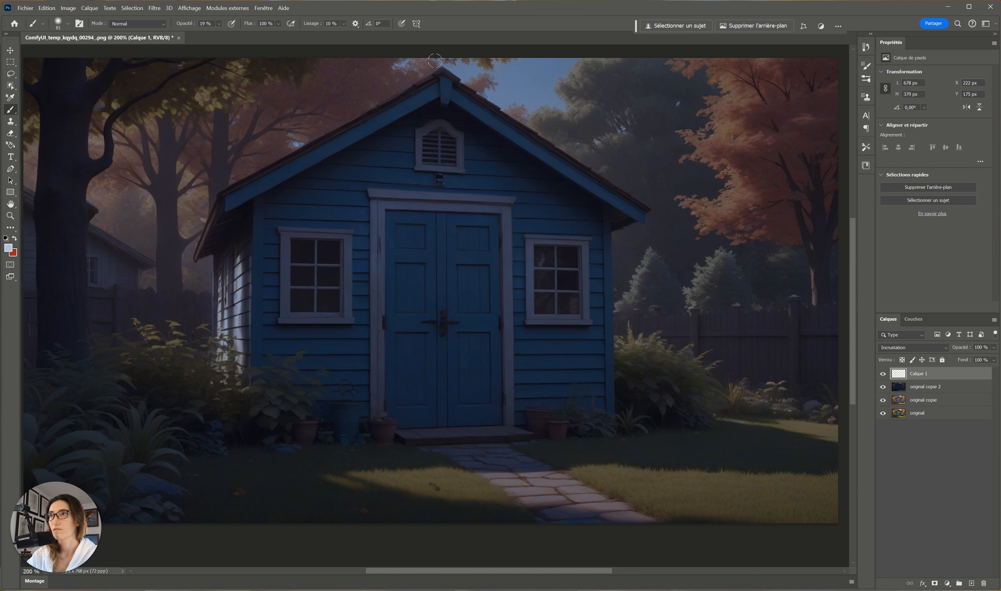
drag(435, 61, 436, 61)
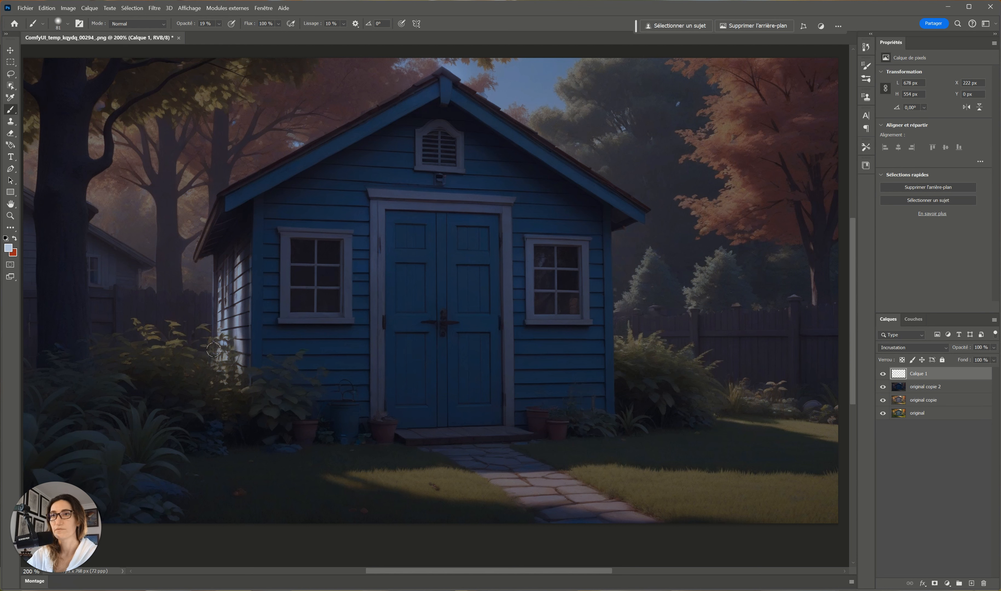
mouse_move(474, 469)
mouse_down()
mouse_move(548, 510)
mouse_move(491, 473)
mouse_move(535, 494)
mouse_move(567, 482)
mouse_move(577, 489)
mouse_move(575, 528)
mouse_move(469, 471)
mouse_move(778, 454)
mouse_up()
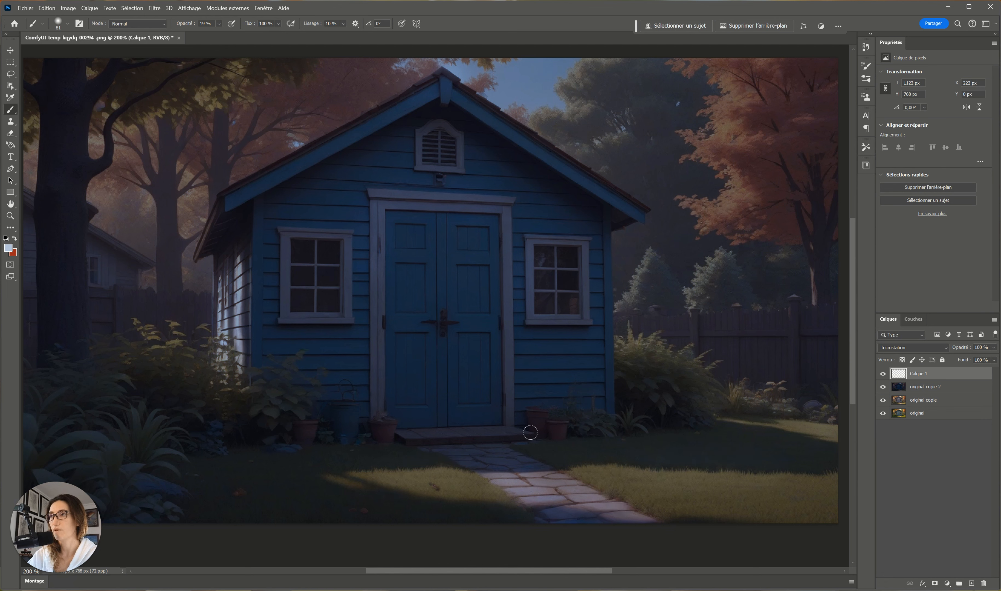
mouse_move(647, 257)
mouse_down()
mouse_move(675, 286)
mouse_move(709, 267)
mouse_up()
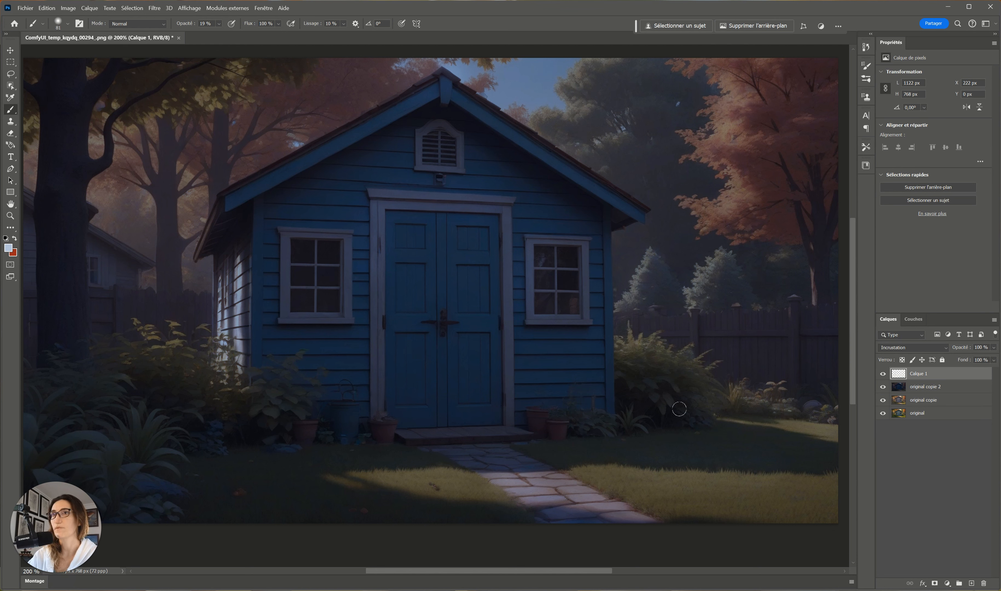
Create a new empty layer above "Calque 1" and set its blend mode to Densité couleur -.
click(971, 584)
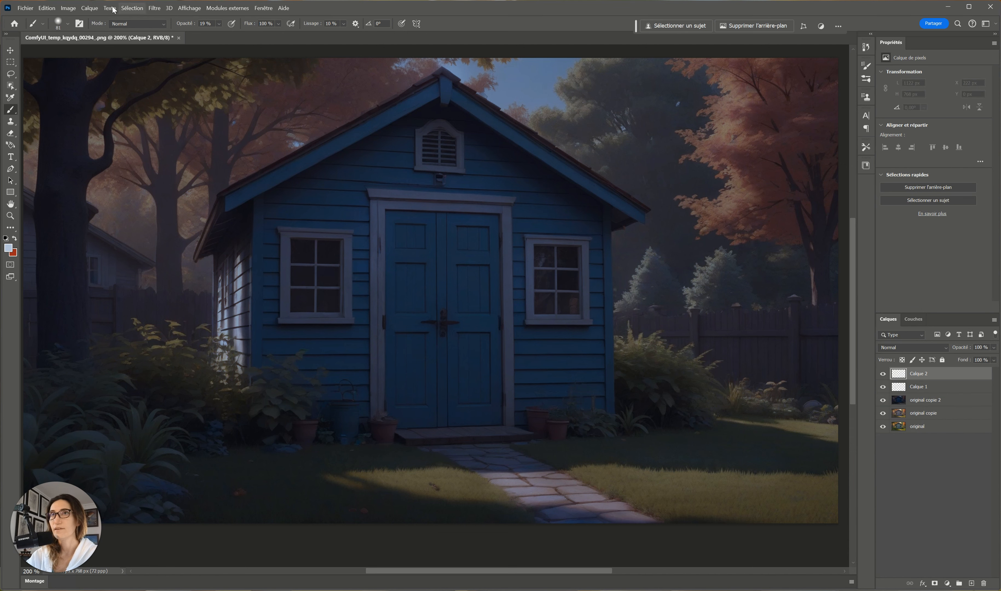
click(945, 348)
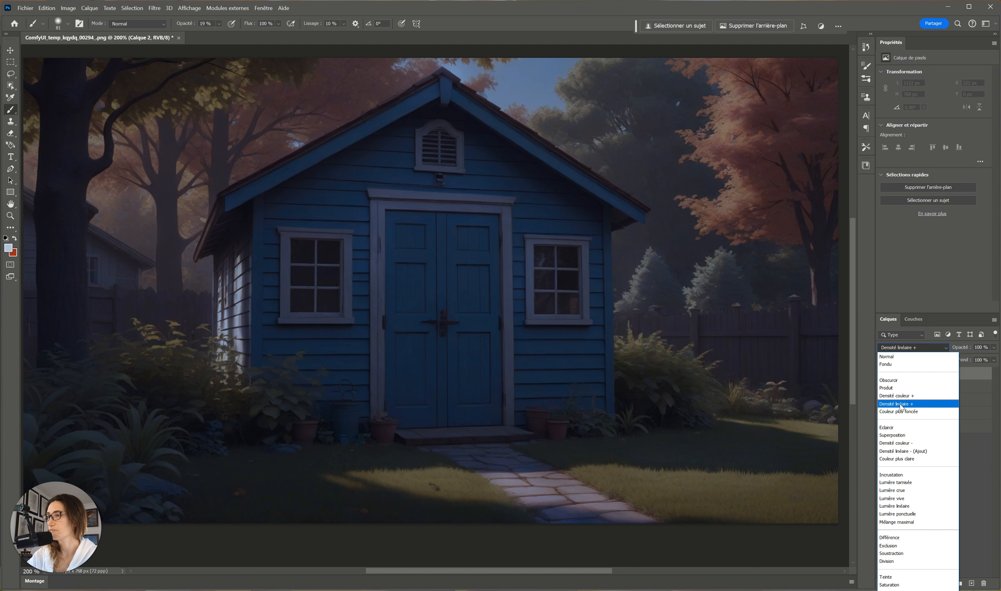
click(903, 444)
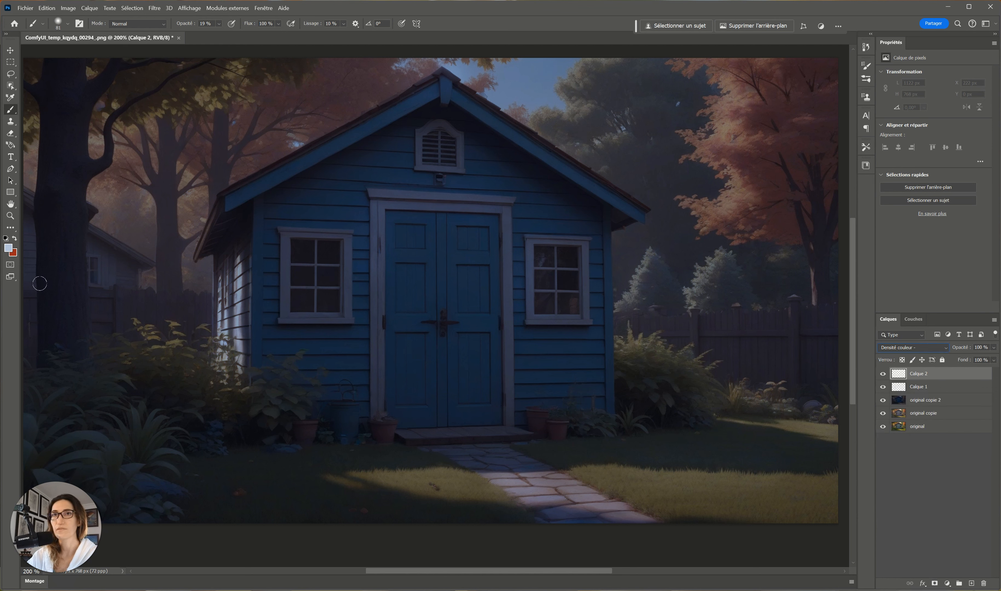
Paint a bluish glow over the lawn and plants with a larger soft brush on "Calque 2", and set that layer's opacity to 23%.
click(68, 25)
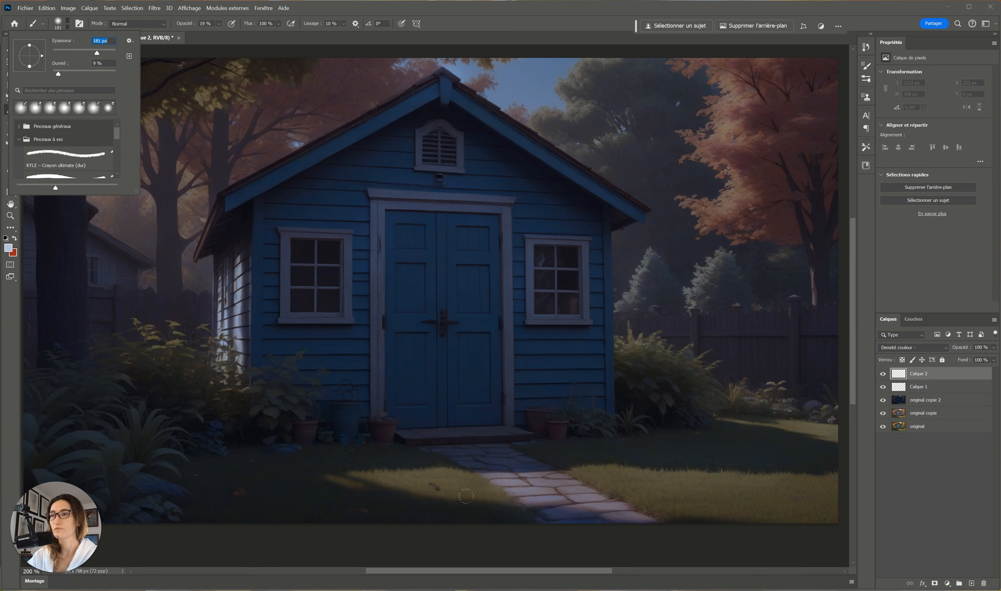
mouse_move(697, 519)
mouse_down()
mouse_move(703, 480)
mouse_move(808, 499)
mouse_up()
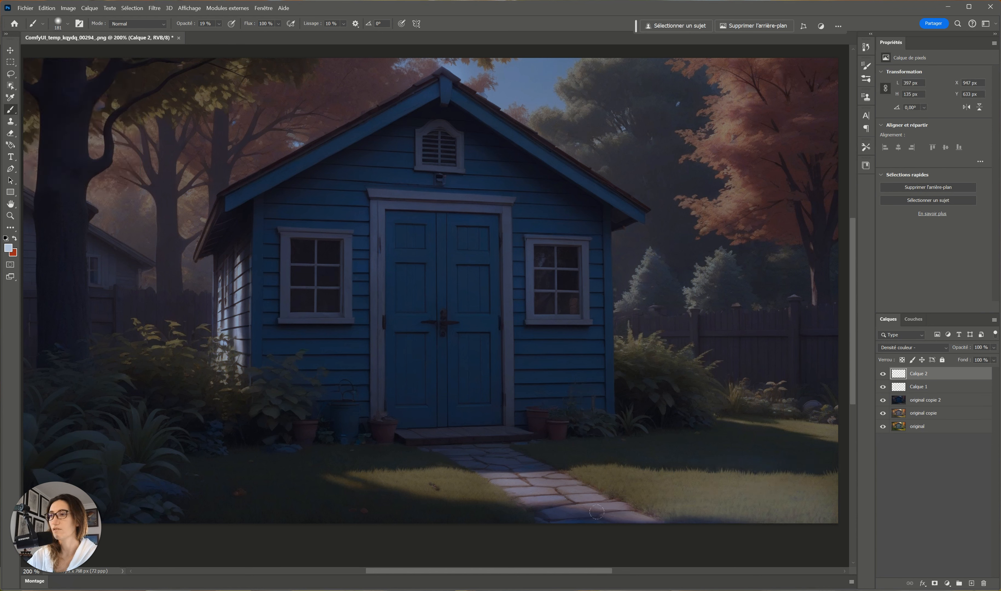
mouse_move(546, 504)
mouse_down()
mouse_move(461, 492)
mouse_move(79, 501)
mouse_up()
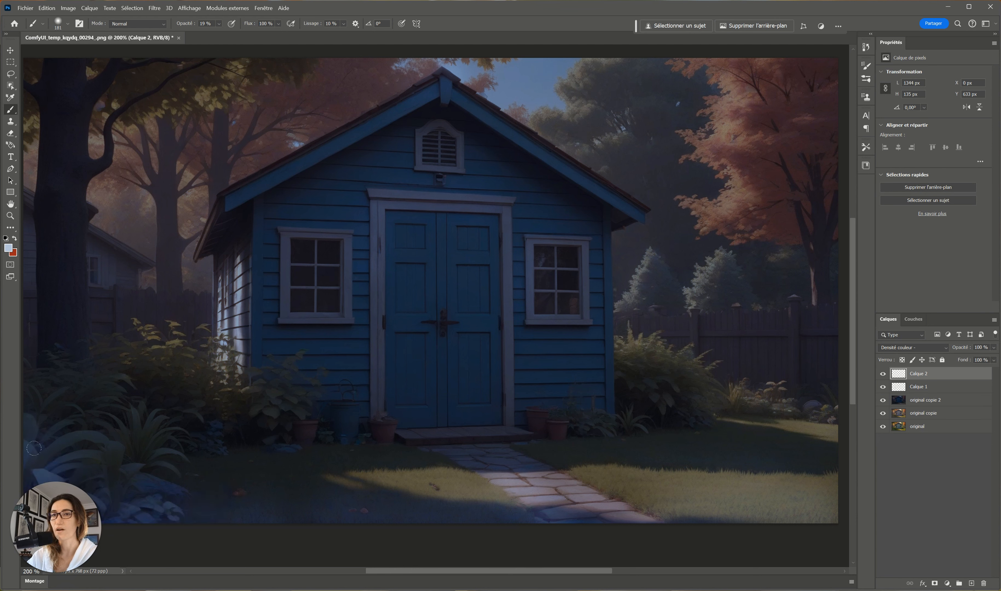
mouse_move(45, 450)
mouse_down()
mouse_move(65, 485)
mouse_move(228, 519)
mouse_up()
mouse_move(38, 375)
mouse_down()
mouse_move(108, 438)
mouse_move(146, 447)
mouse_up()
mouse_move(94, 345)
mouse_down()
mouse_move(115, 343)
mouse_move(128, 315)
mouse_move(148, 332)
mouse_move(162, 366)
mouse_move(132, 352)
mouse_move(201, 361)
mouse_move(246, 384)
mouse_move(178, 421)
mouse_up()
mouse_move(212, 473)
mouse_down()
mouse_move(349, 507)
mouse_move(333, 481)
mouse_move(325, 408)
mouse_move(465, 514)
mouse_move(751, 503)
mouse_move(755, 435)
mouse_move(812, 418)
mouse_move(740, 395)
mouse_move(799, 423)
mouse_move(696, 425)
mouse_move(702, 386)
mouse_move(793, 389)
mouse_move(820, 434)
mouse_up()
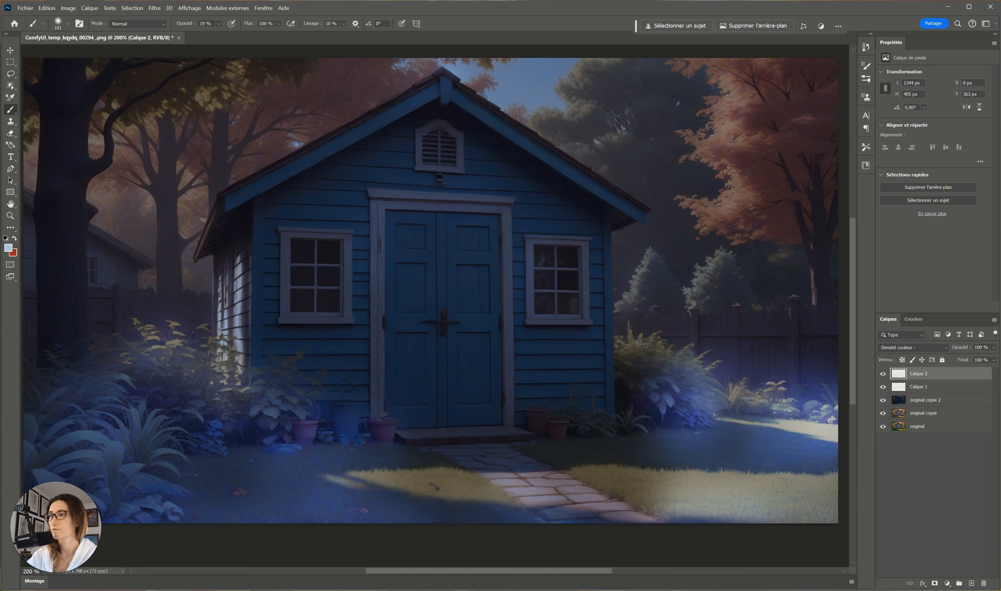
click(994, 348)
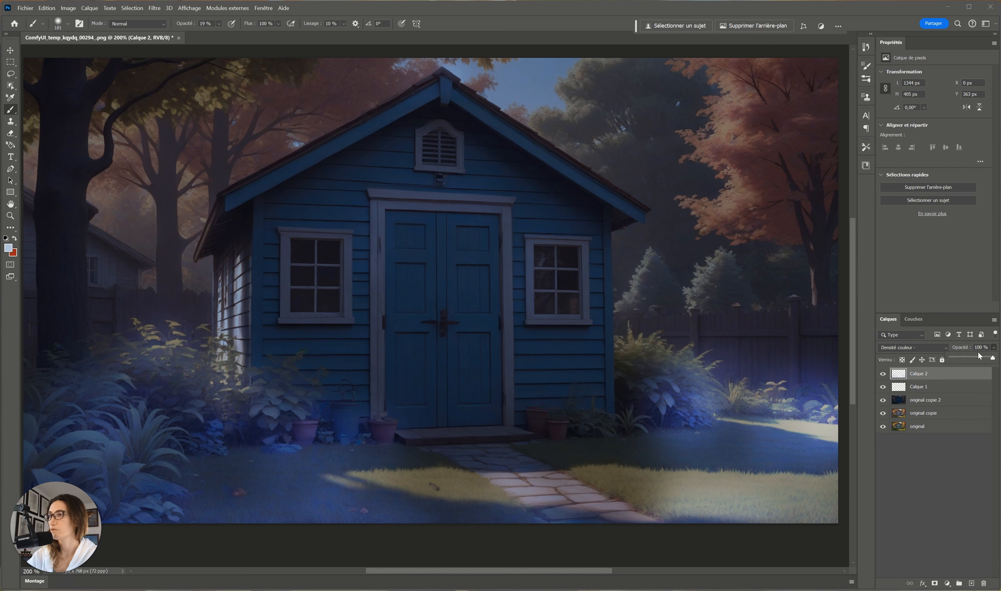
drag(995, 357, 961, 357)
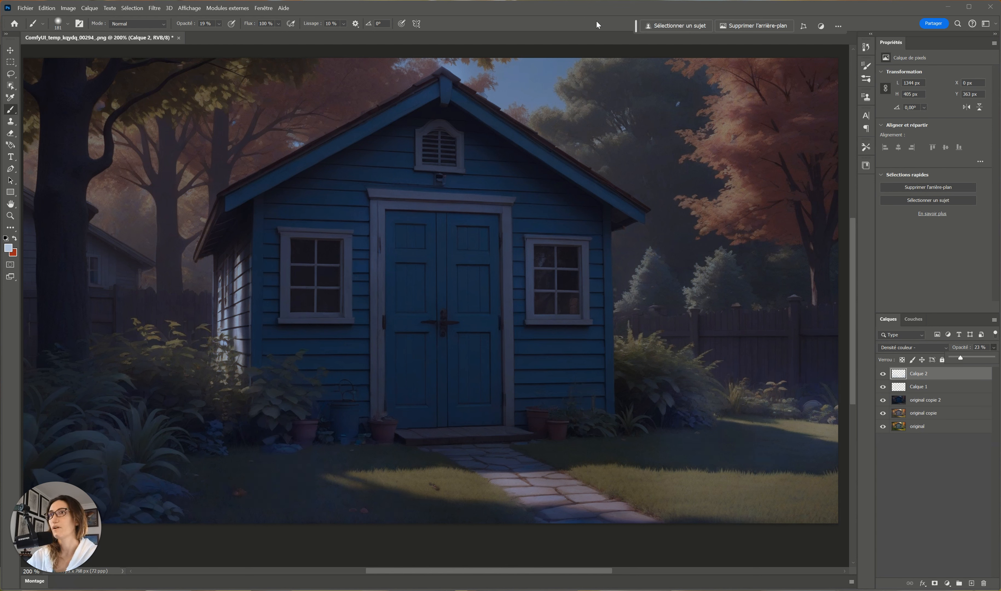
Group all the layers above "original", and hide and show the group to compare the day and night versions.
shift+click(941, 414)
key(ctrl+g)
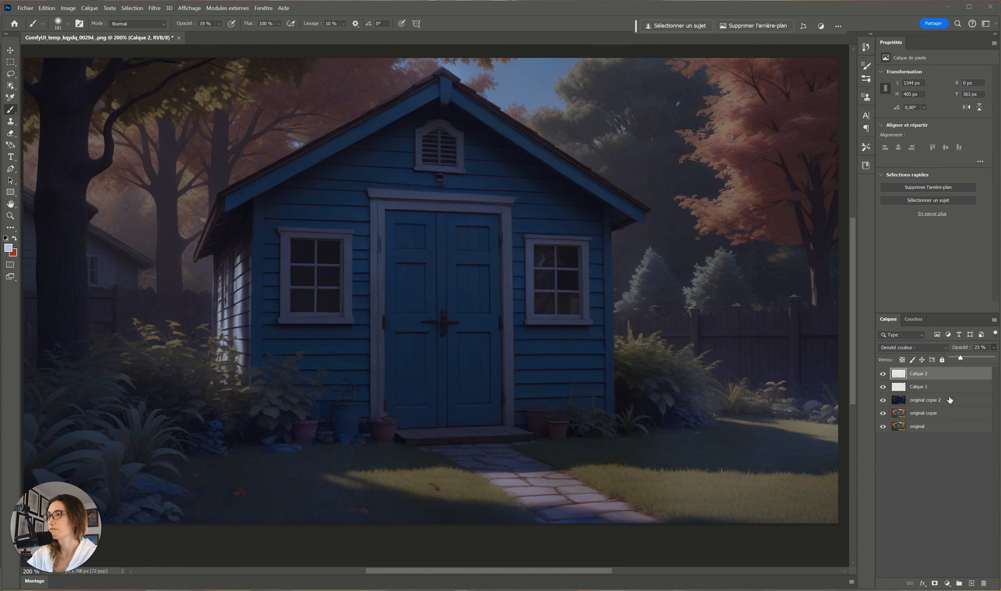
click(883, 373)
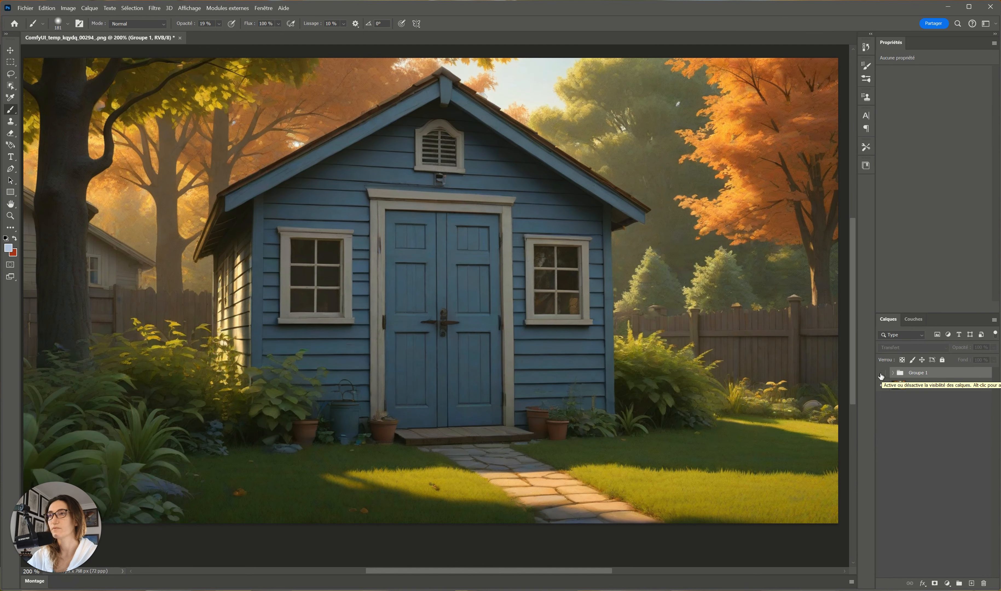
click(882, 373)
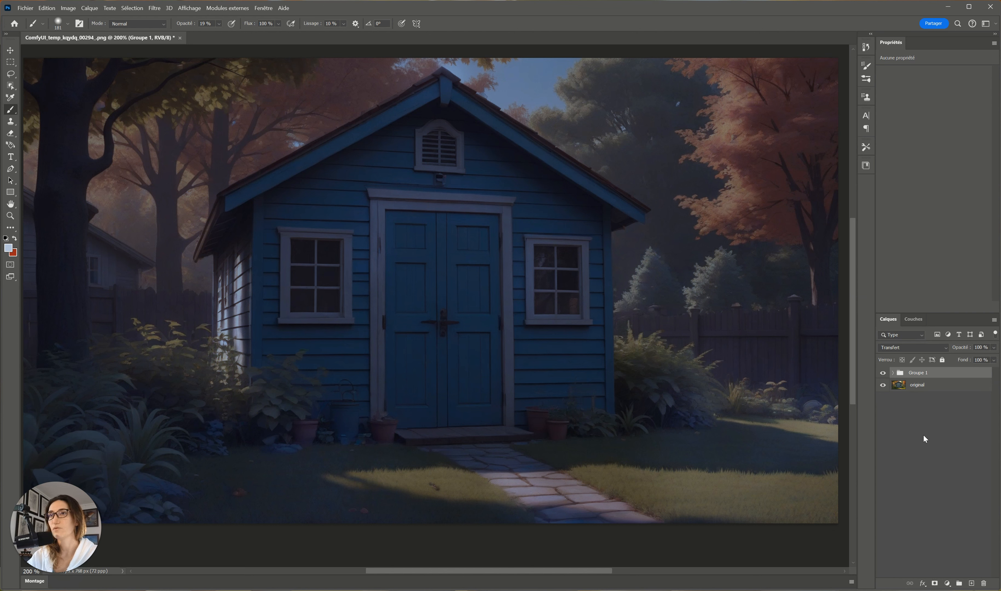